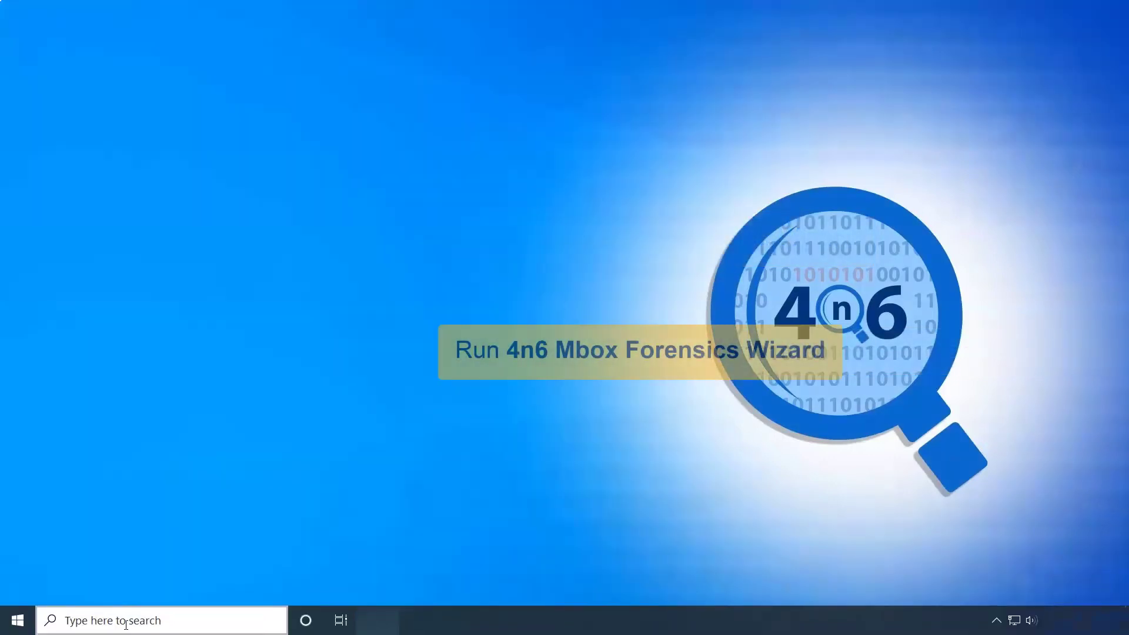
Launch 4n6 MBOX Forensics Wizard from Windows Start search
click(126, 624)
text(4n6 Mbox For)
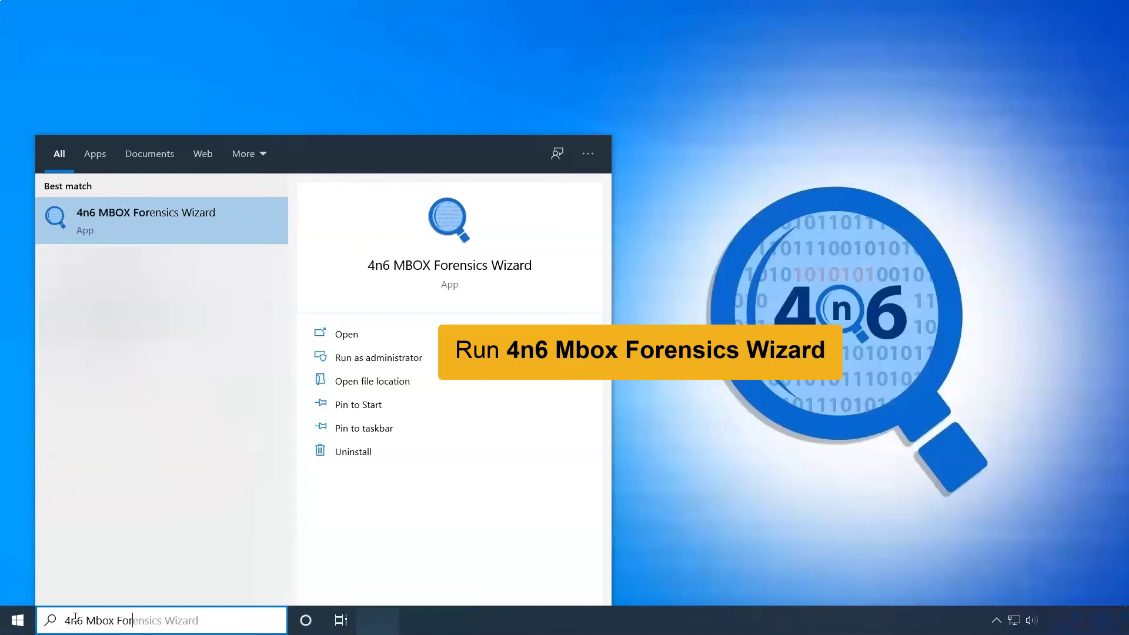
text(ensics Wizard)
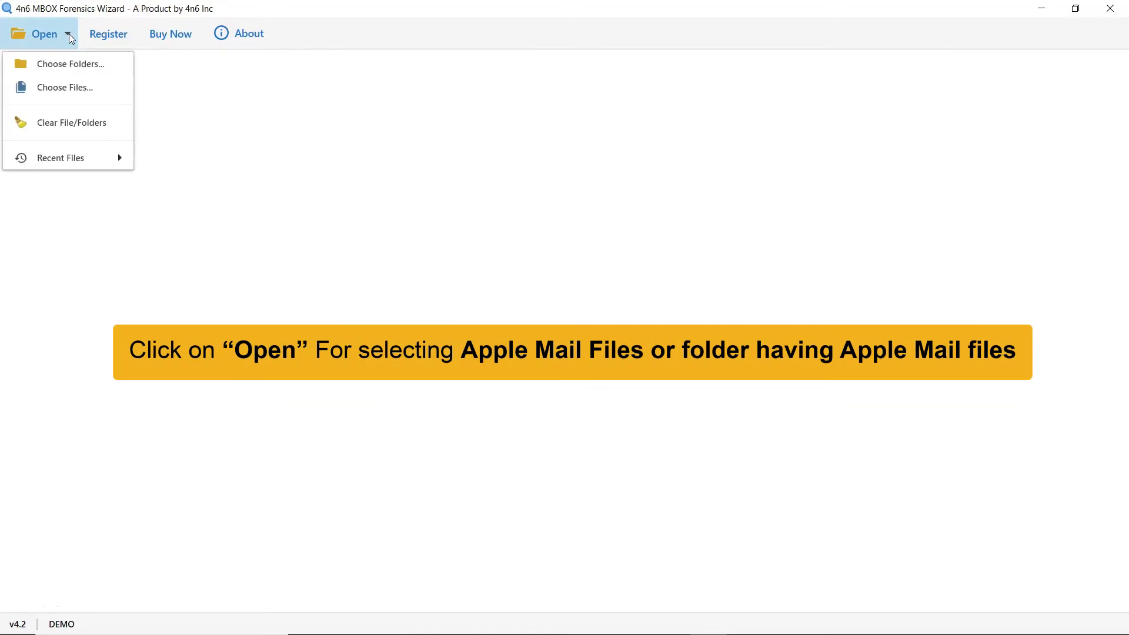
Load the Apple Mail folder via Choose Folders so Mail Data lists 36 messages
click(97, 72)
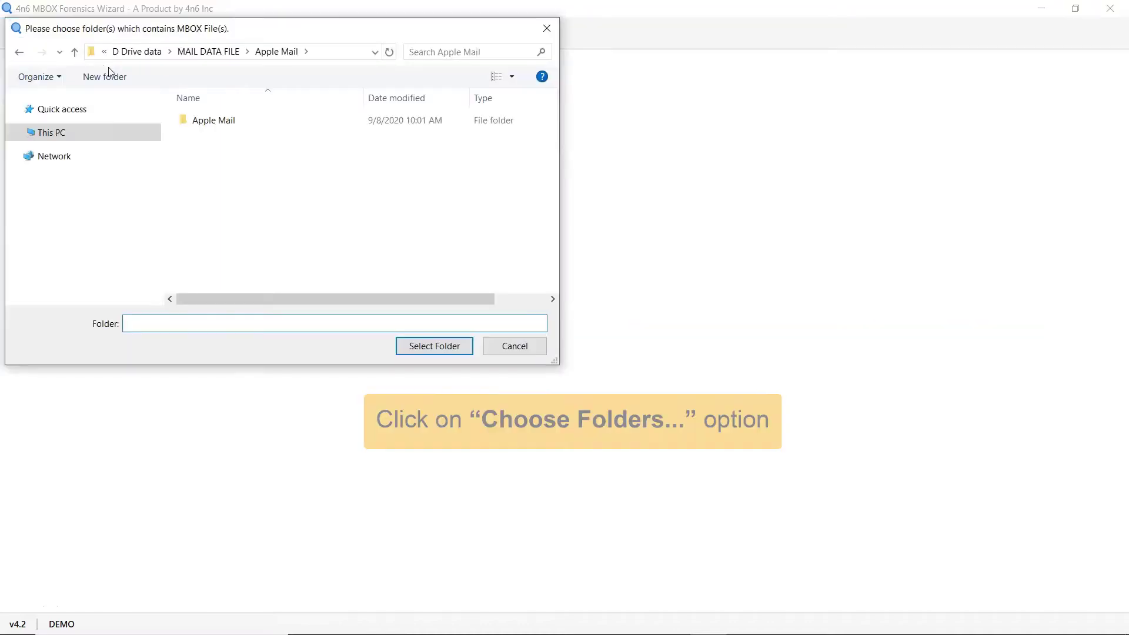
click(216, 128)
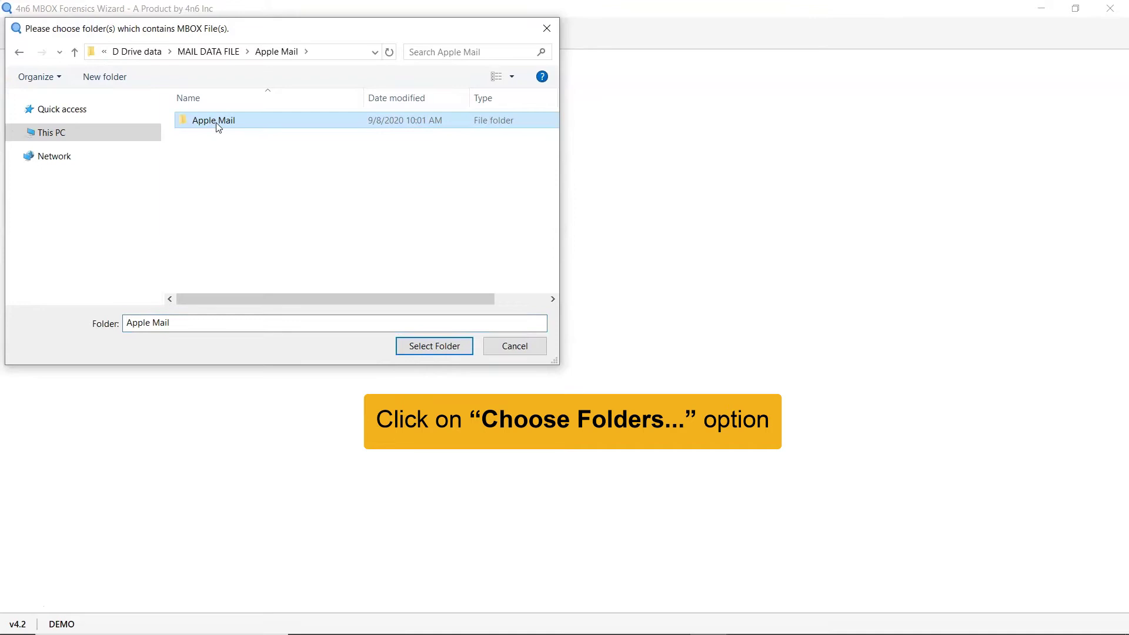
click(425, 351)
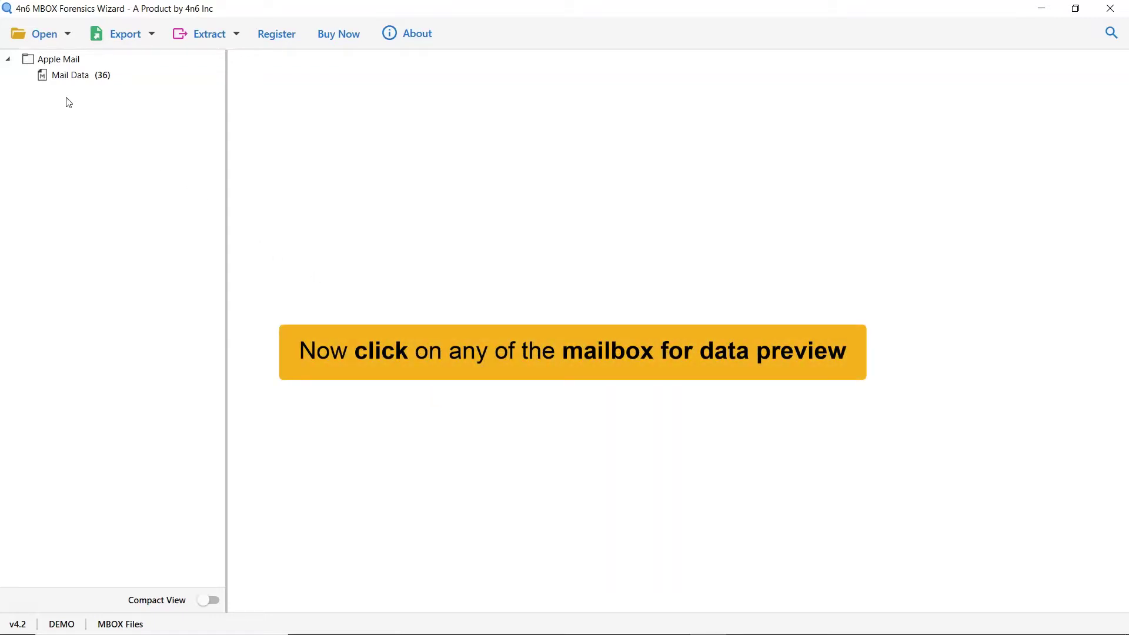
List Mail Data messages and preview the 6/16/2020 Document email with miscellaneous.pdf
click(42, 76)
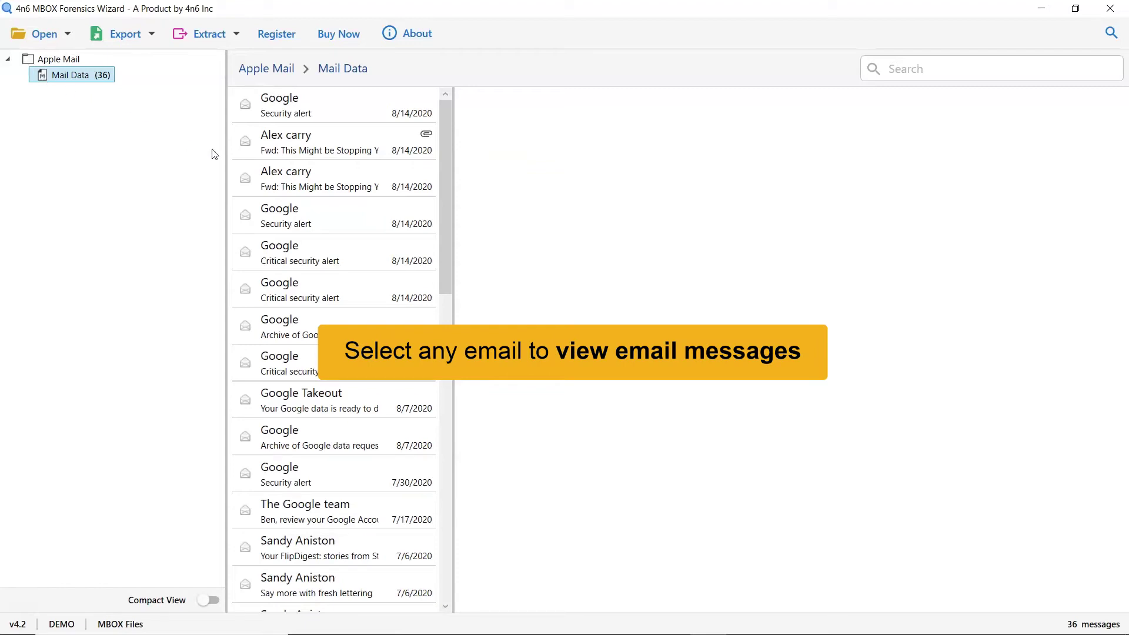
drag(446, 242, 447, 567)
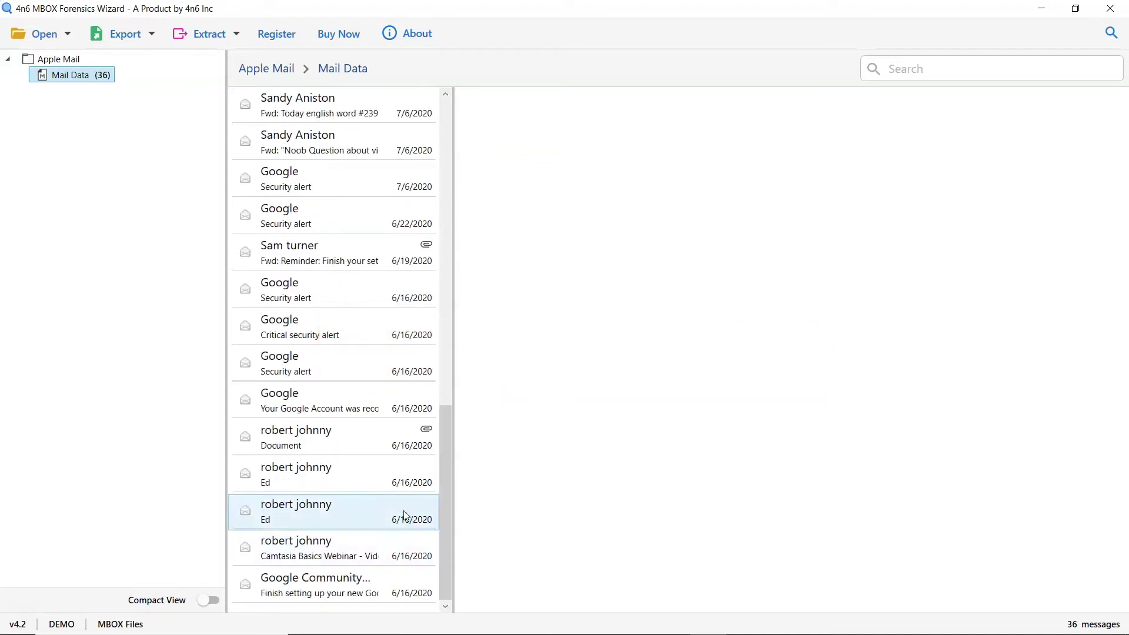
click(334, 432)
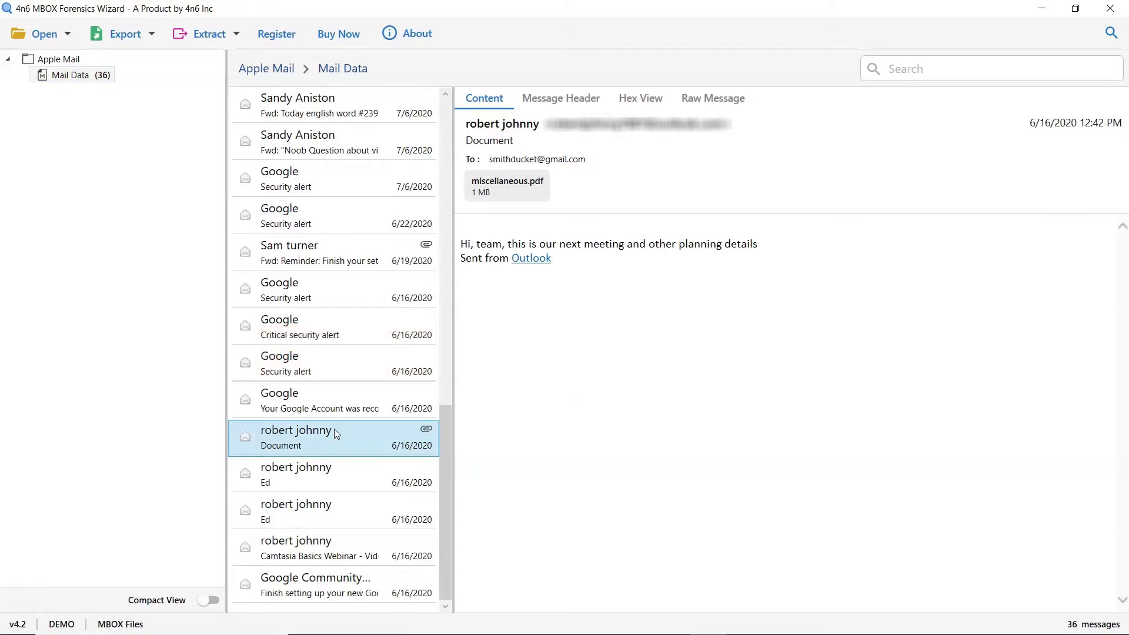
right_click(520, 195)
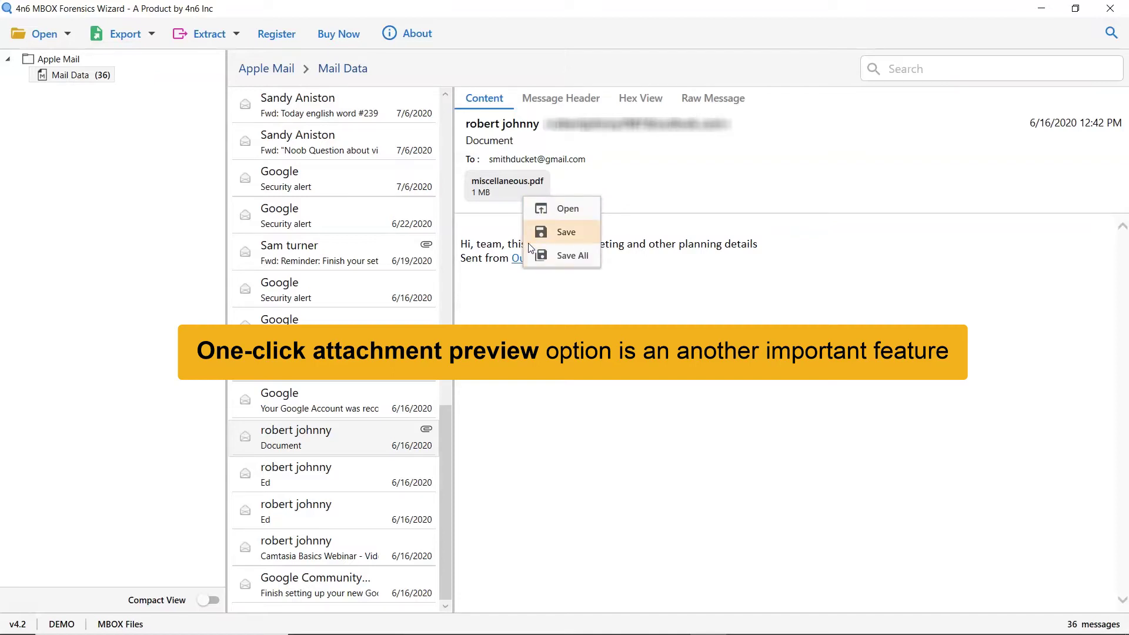
click(530, 209)
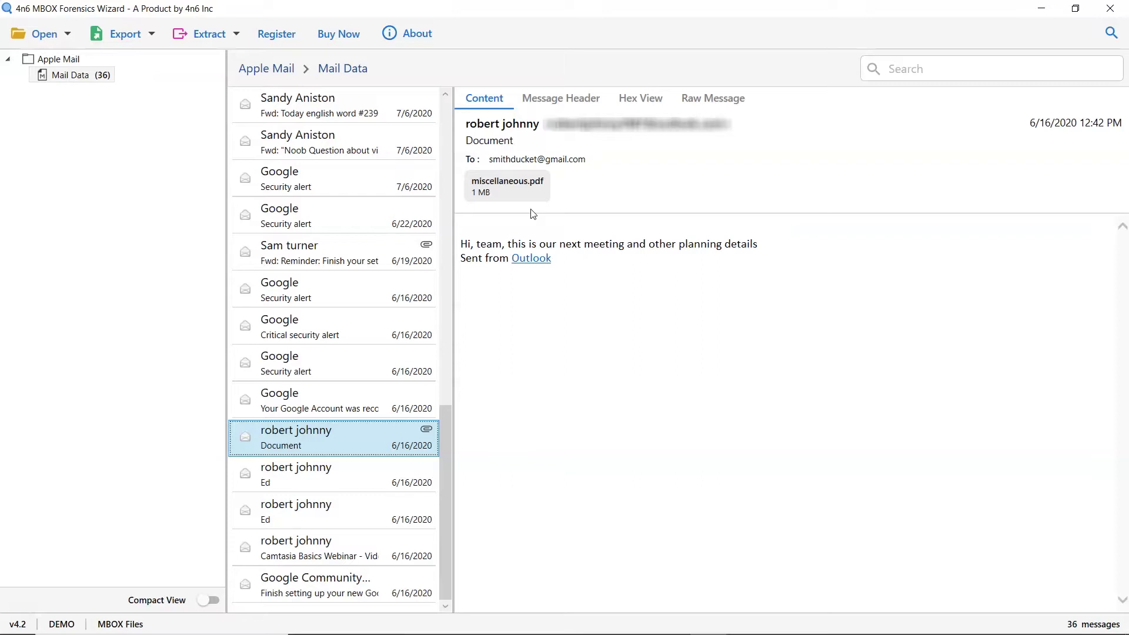
click(569, 105)
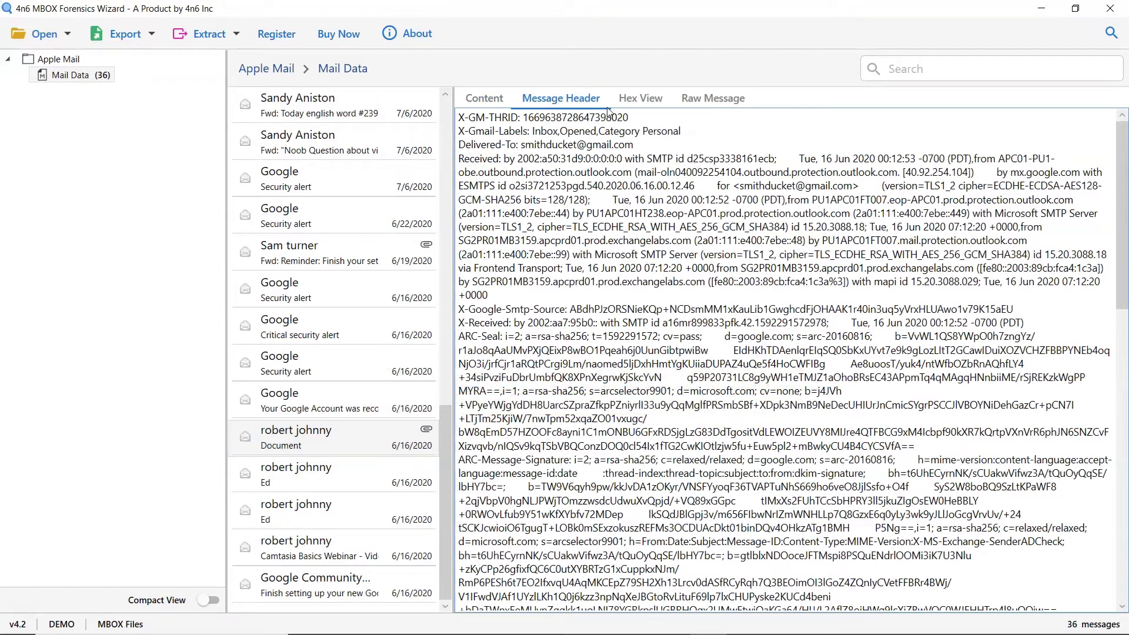
click(641, 97)
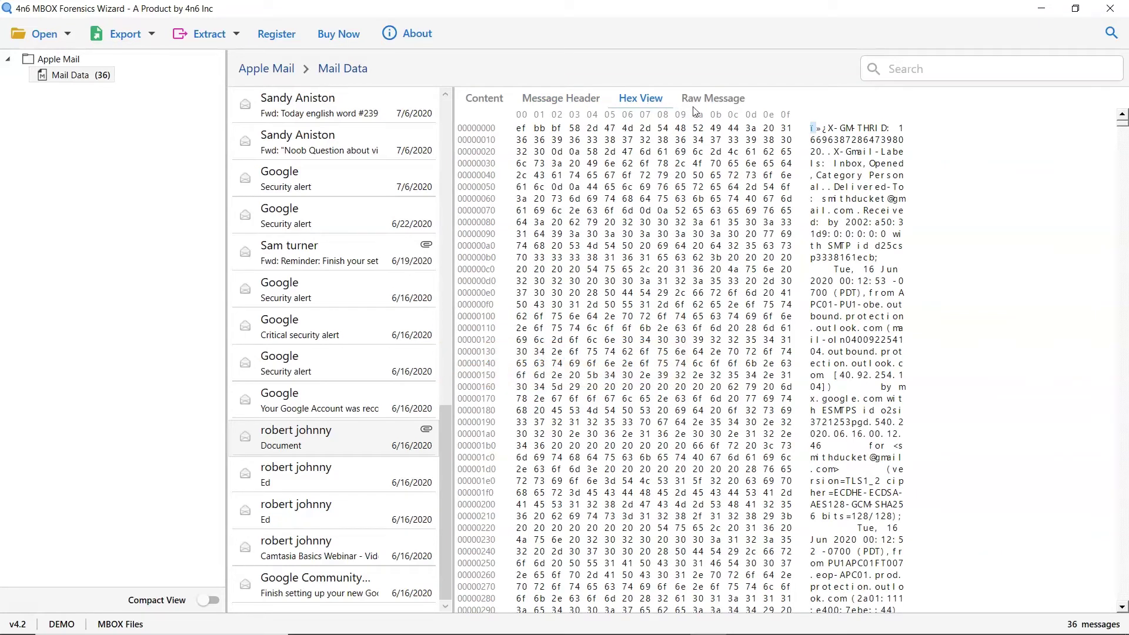
click(715, 102)
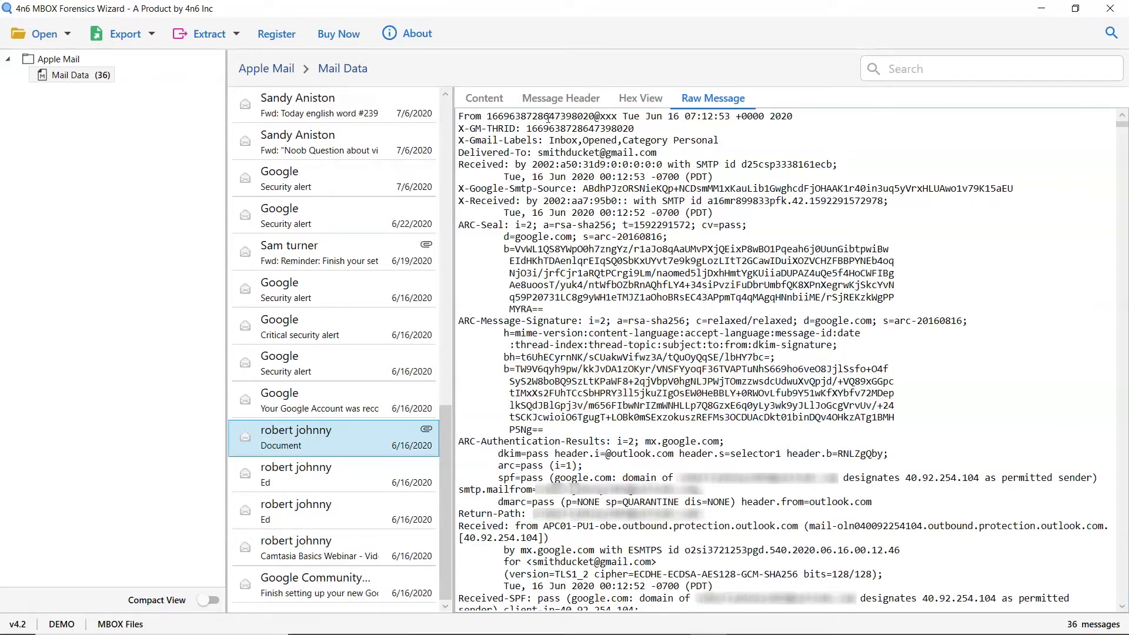
click(485, 99)
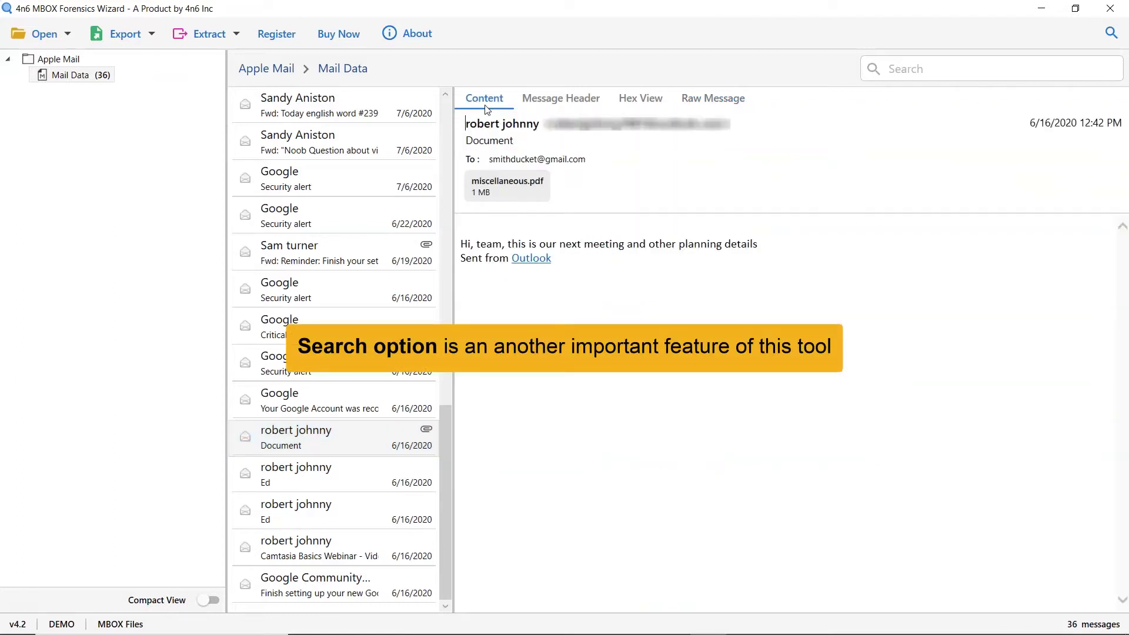
Quick-search 'security' to find 13 records and preview the first Security alert email
click(897, 69)
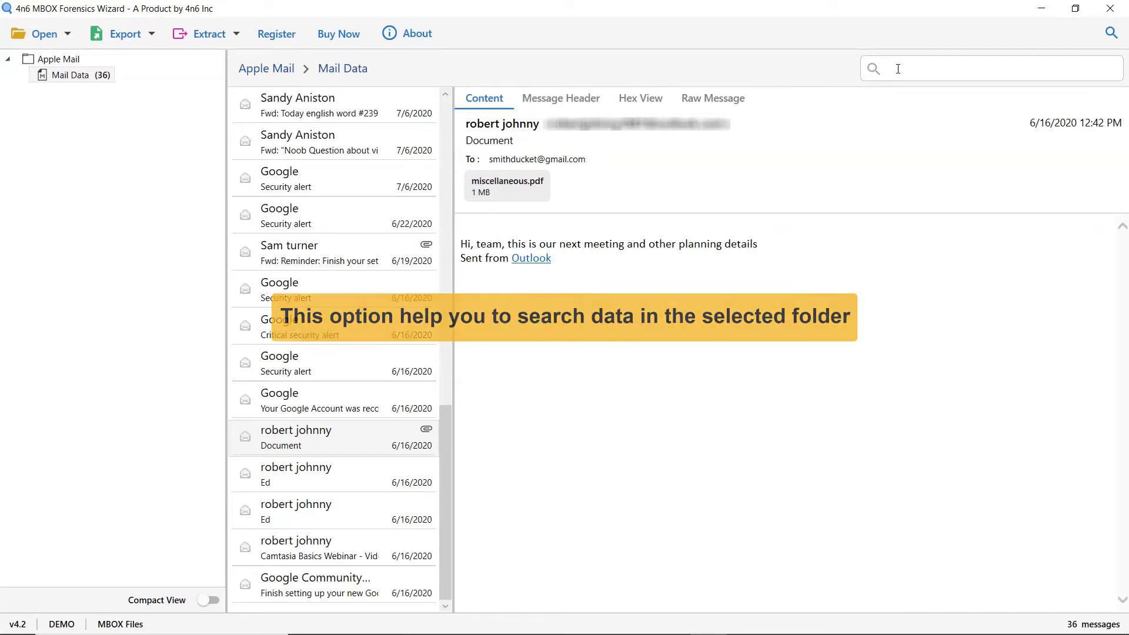
text(se)
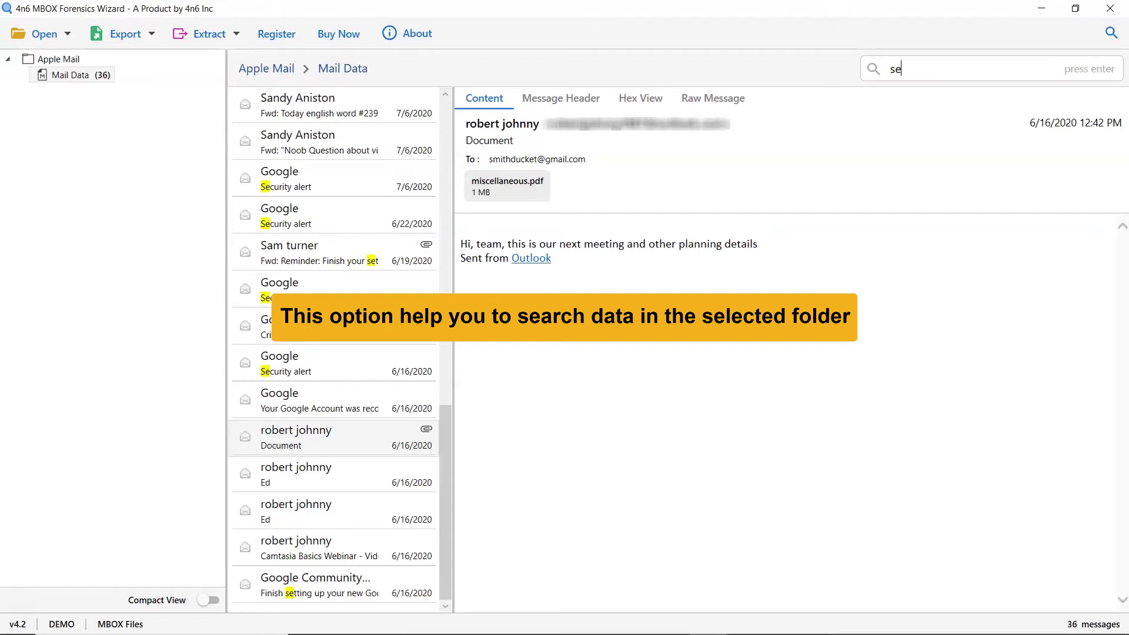
text(cu)
text(rity)
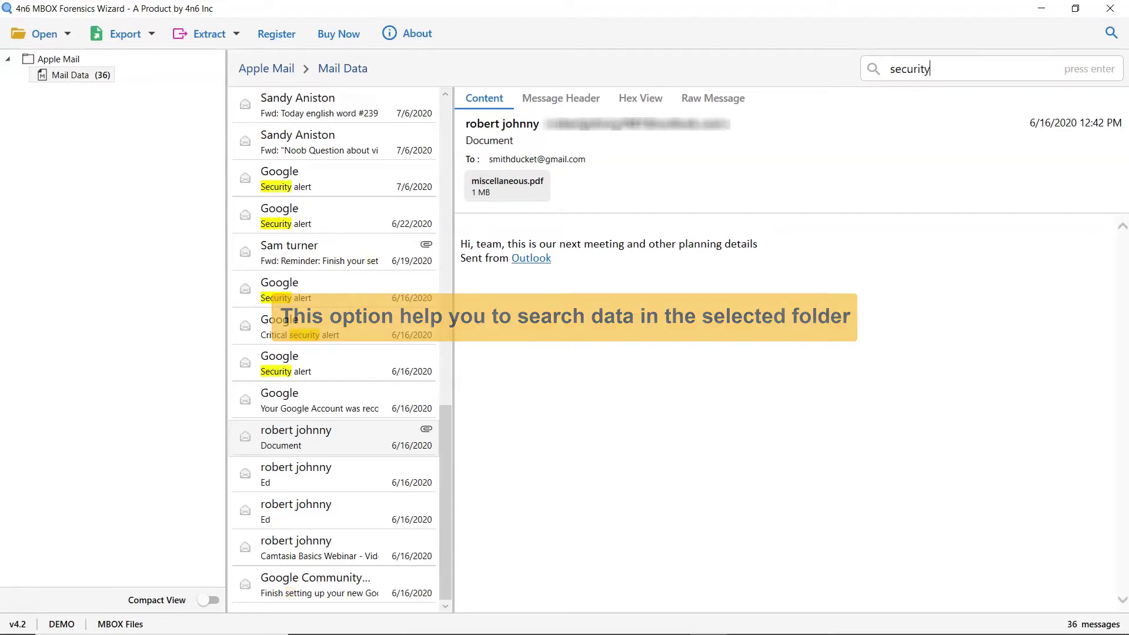
key(Return)
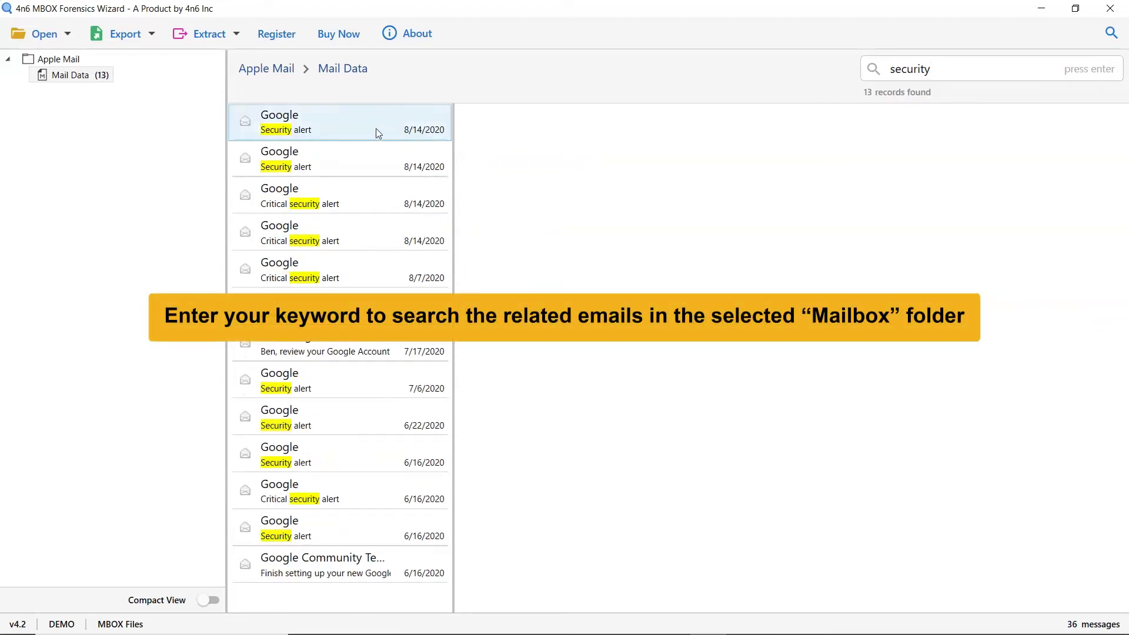
click(303, 132)
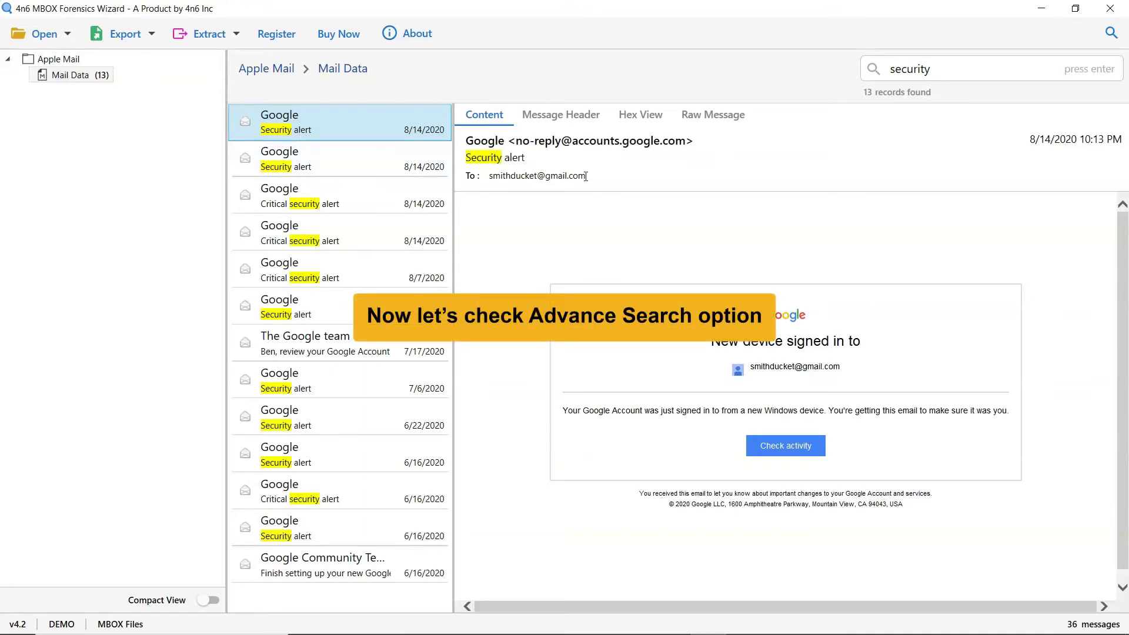
Bring up Advance Search and limit it to Emails
click(1110, 33)
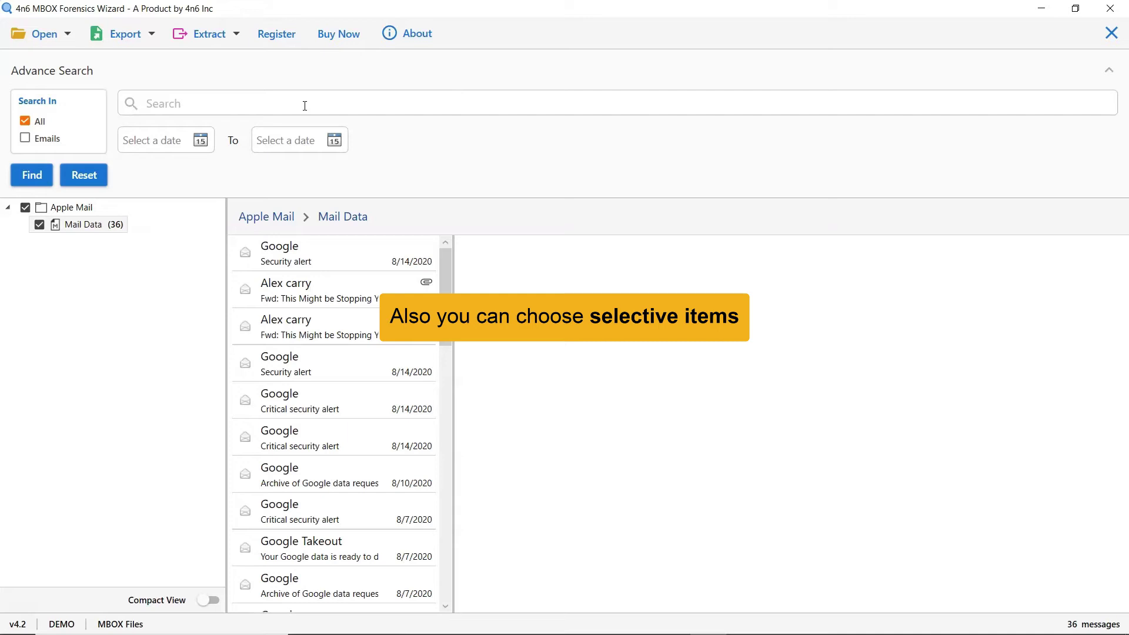
click(25, 141)
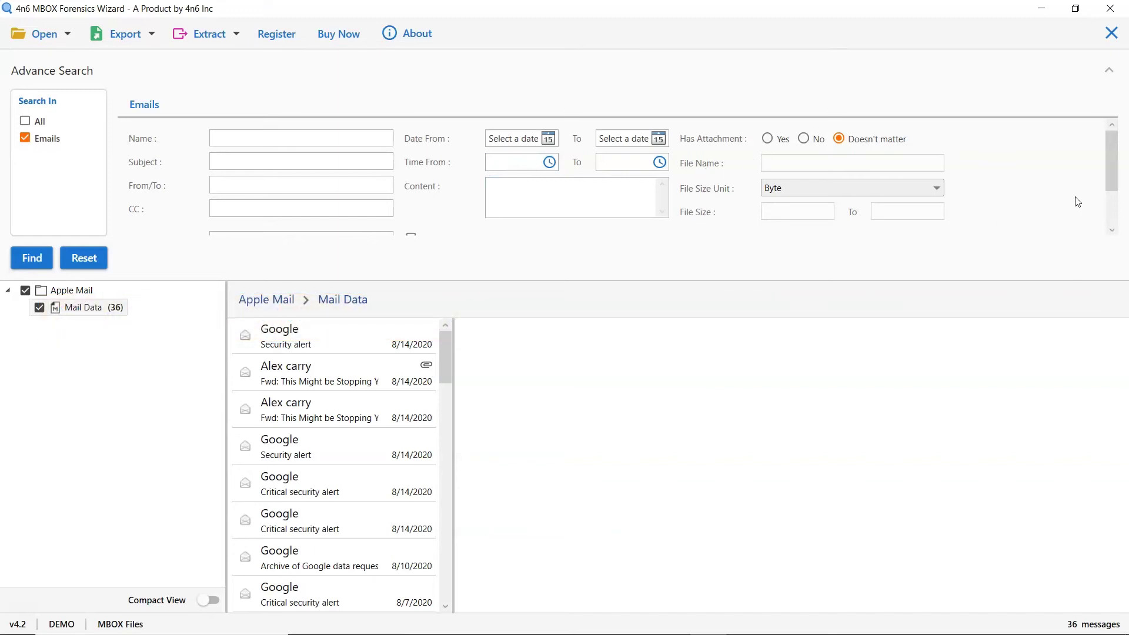
mouse_move(1115, 160)
mouse_down()
mouse_move(1115, 179)
mouse_move(1117, 143)
mouse_up()
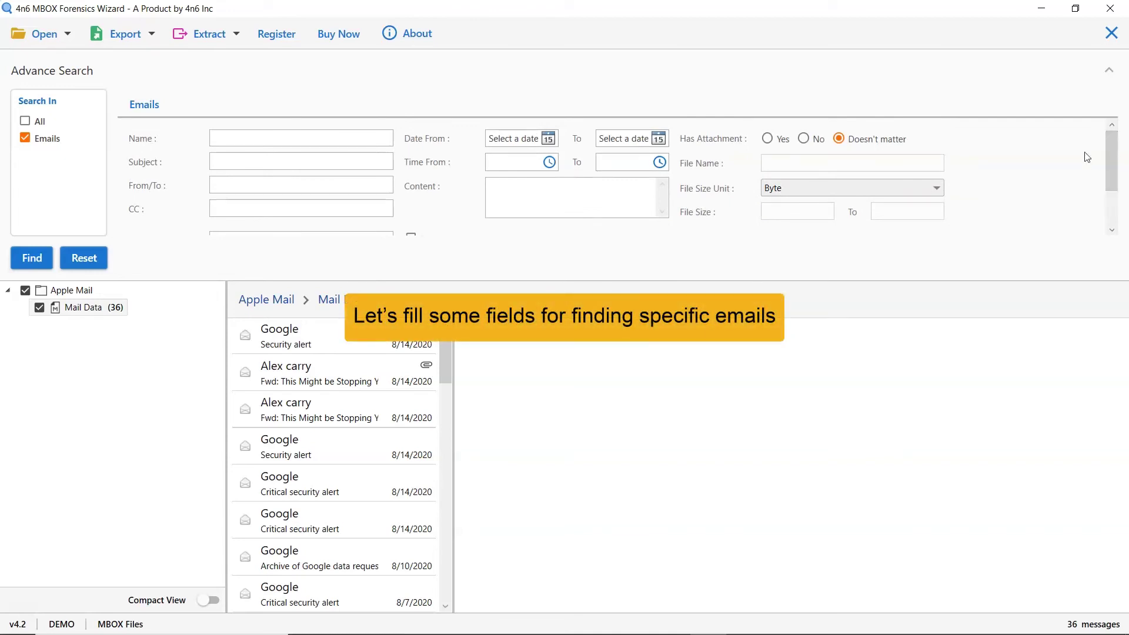
Search content for 'meeting', preview the Document email, then close advanced search
click(518, 193)
text(meeting)
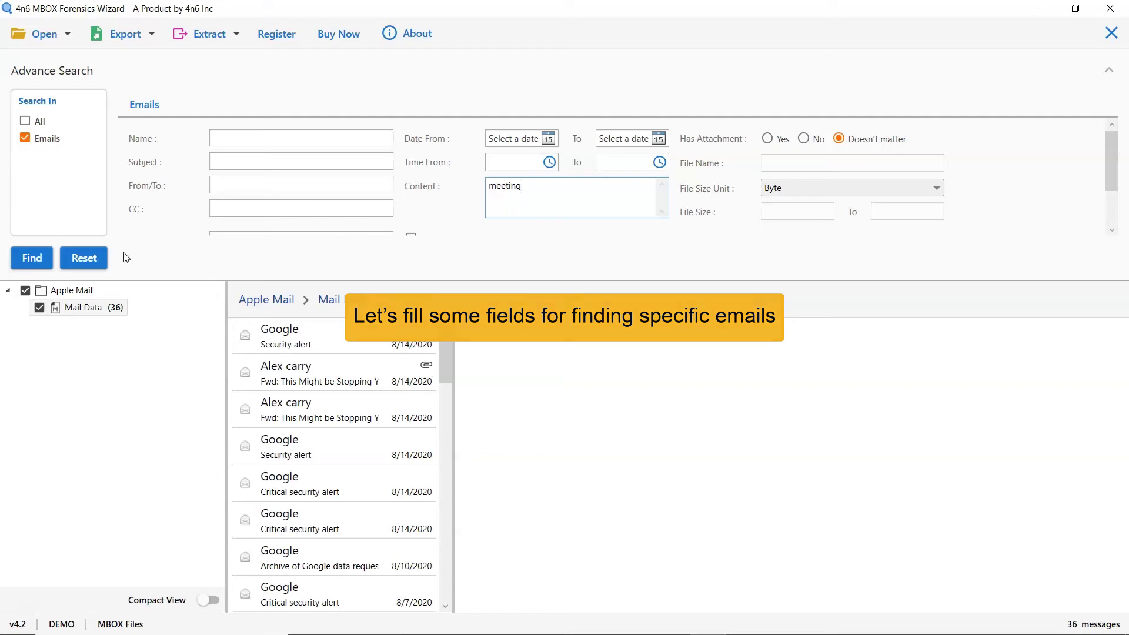
click(26, 261)
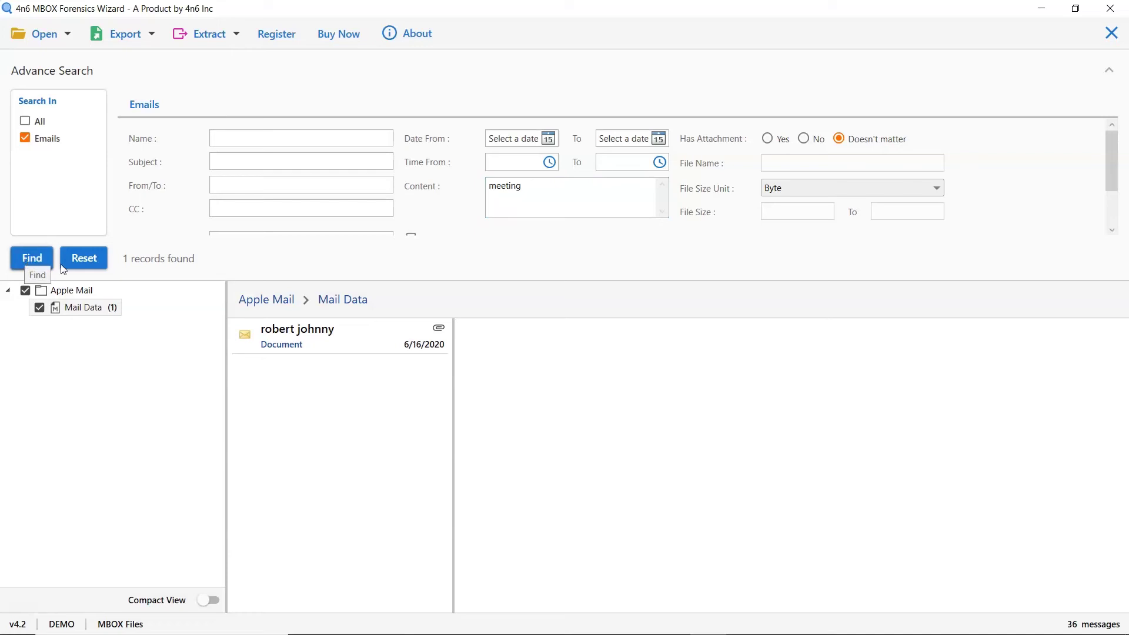
click(332, 334)
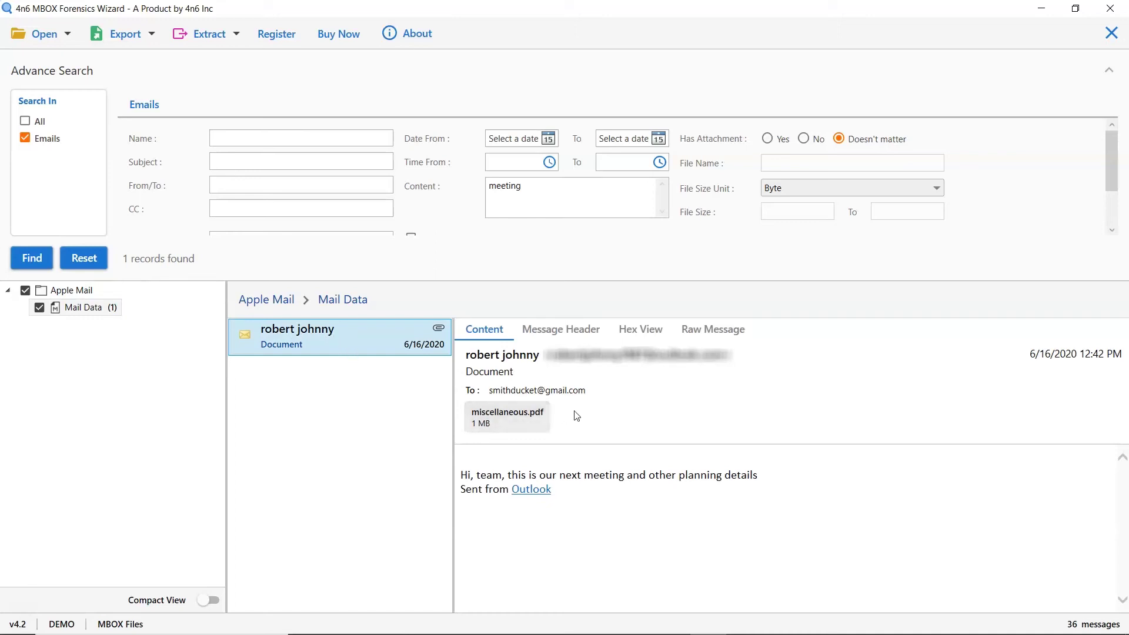
click(1111, 33)
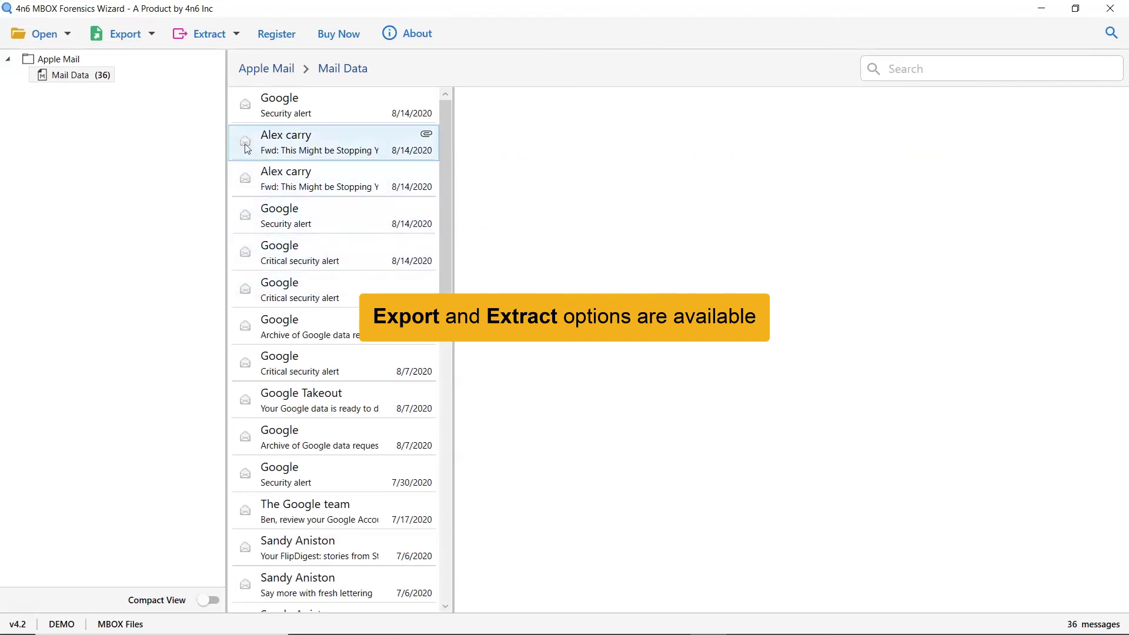
click(151, 37)
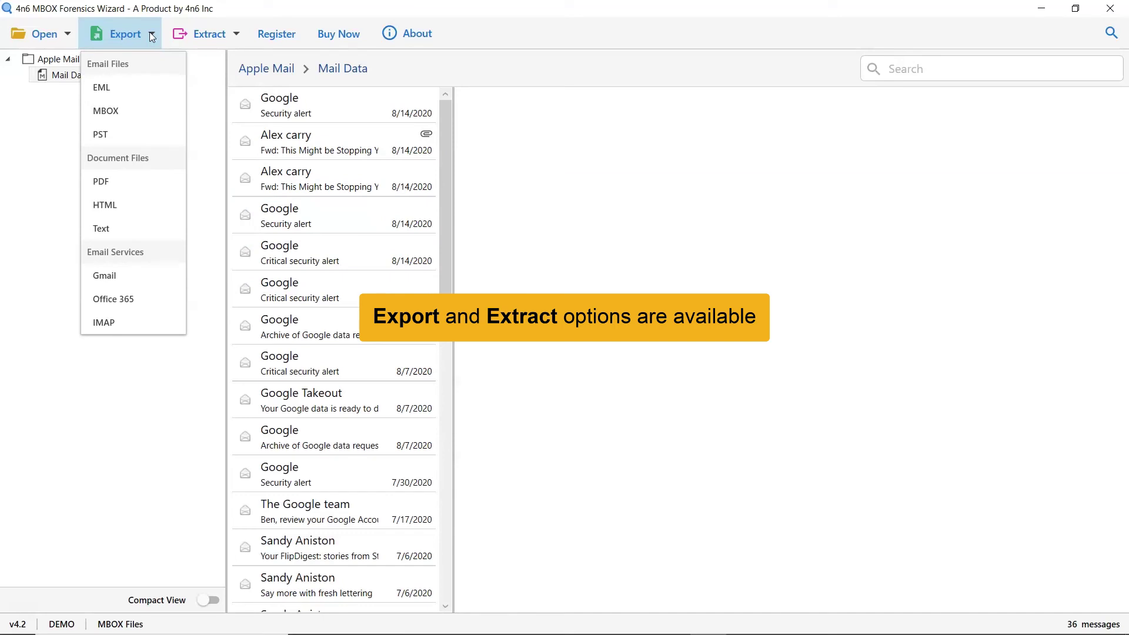
click(152, 37)
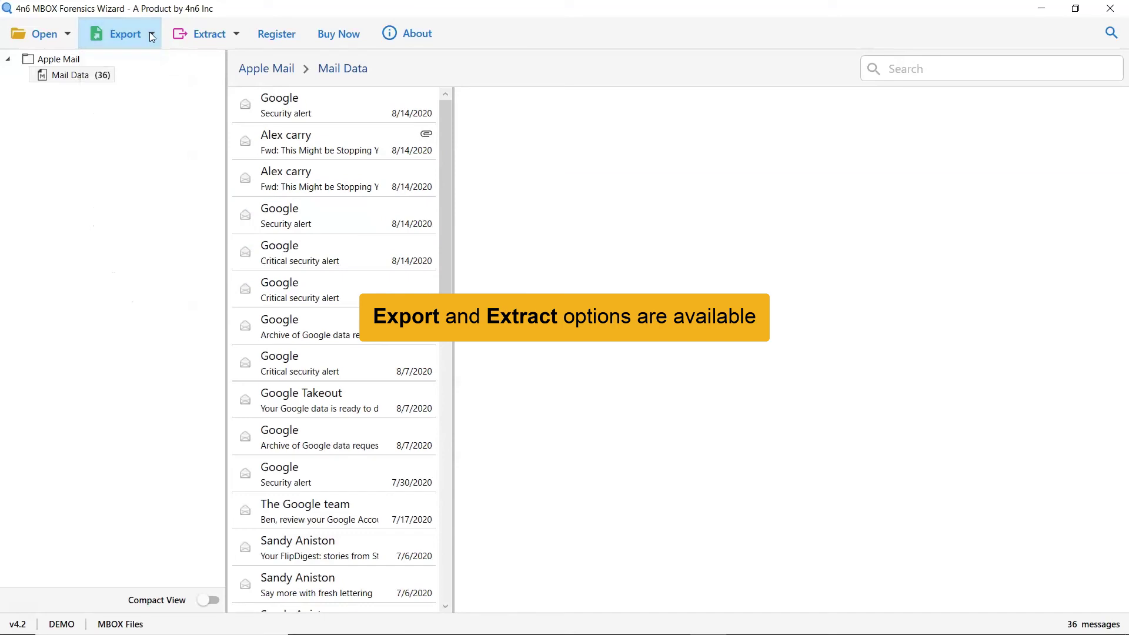
click(238, 36)
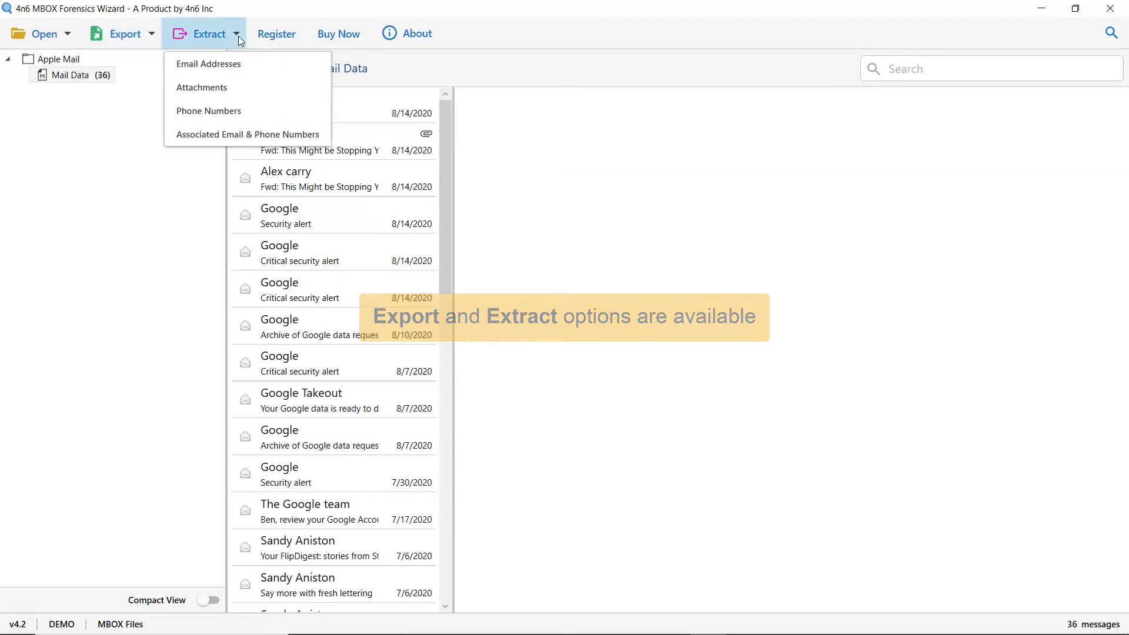
click(238, 37)
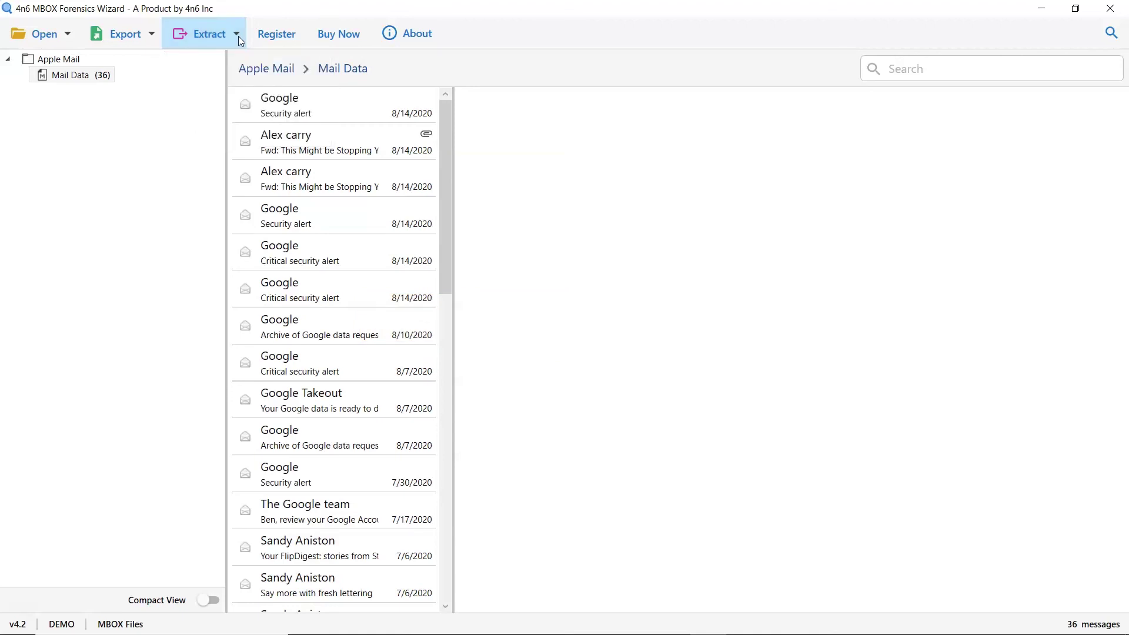